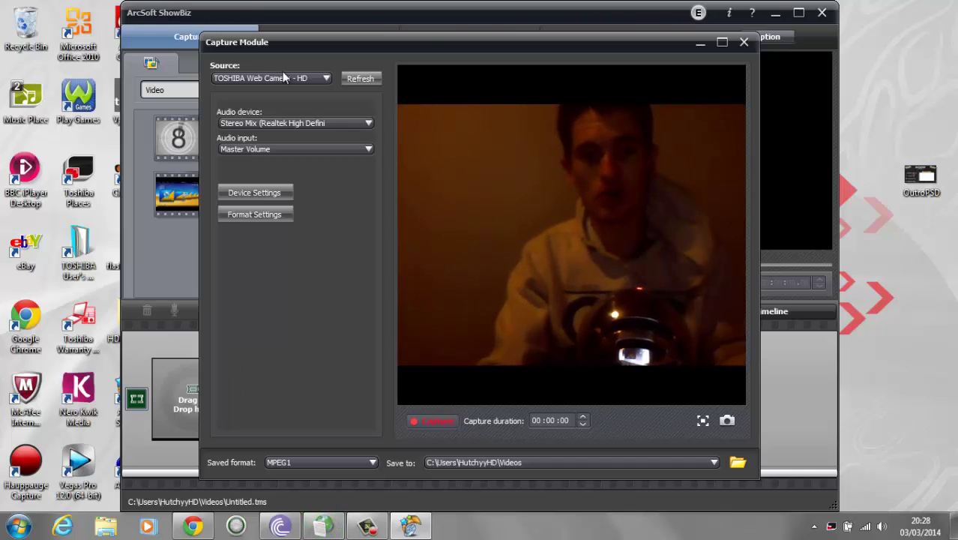
# - Refresh the capture devices, switch the source to Hauppauge HD PVR Capture, and maximize the preview
pyautogui.click(285, 76)
pyautogui.click(286, 78)
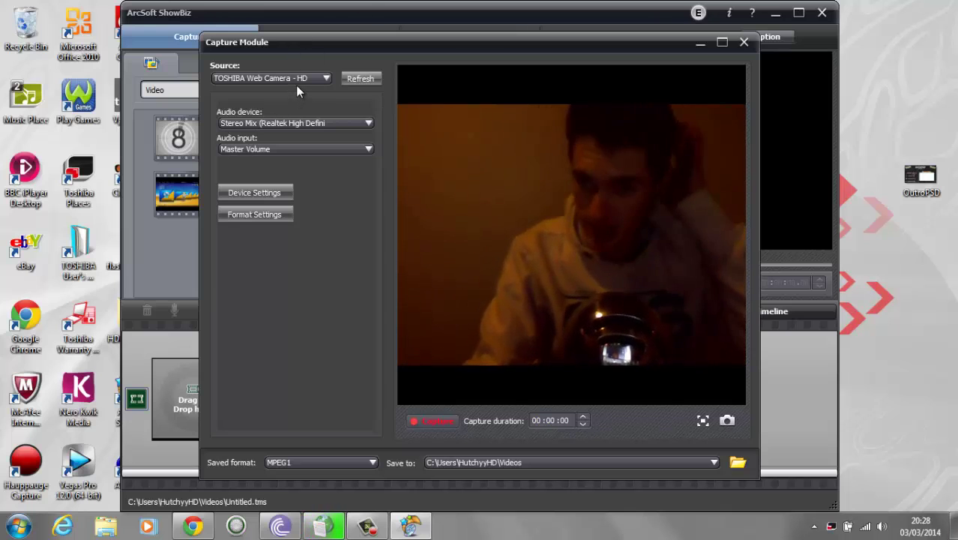
pyautogui.click(292, 78)
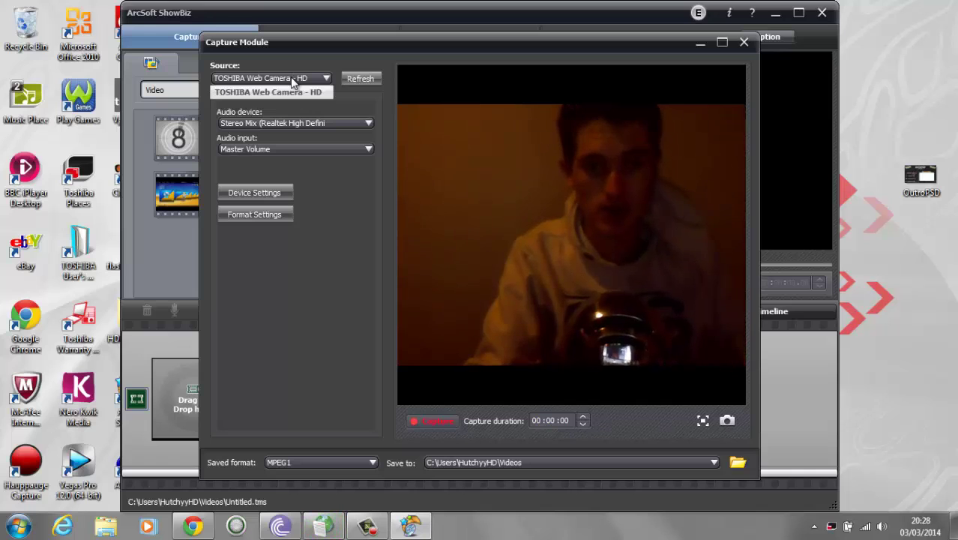
pyautogui.click(291, 78)
pyautogui.click(368, 78)
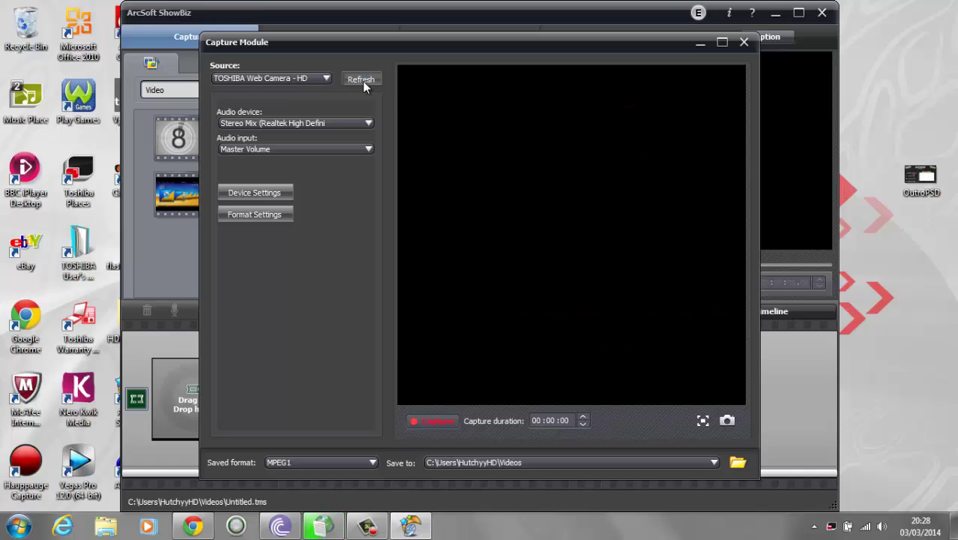
pyautogui.click(295, 79)
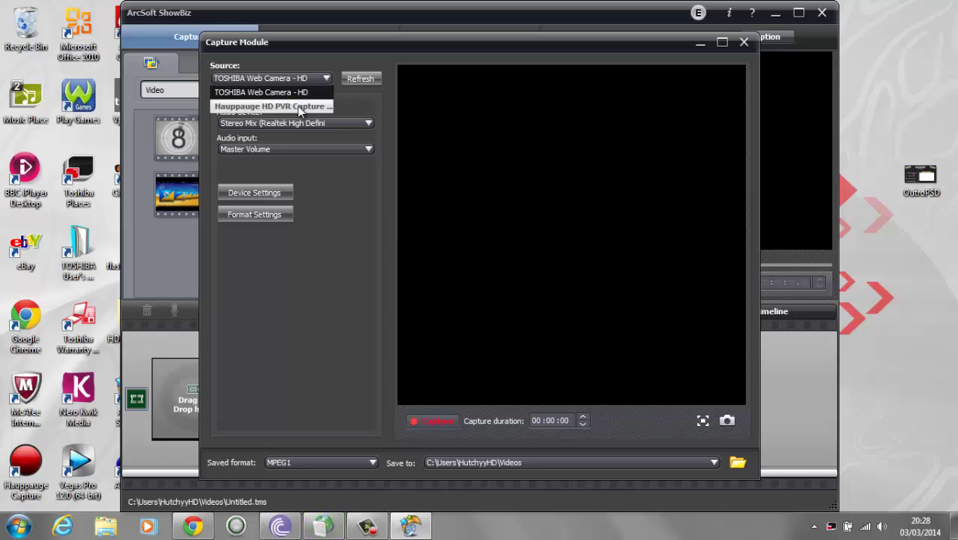
pyautogui.click(297, 106)
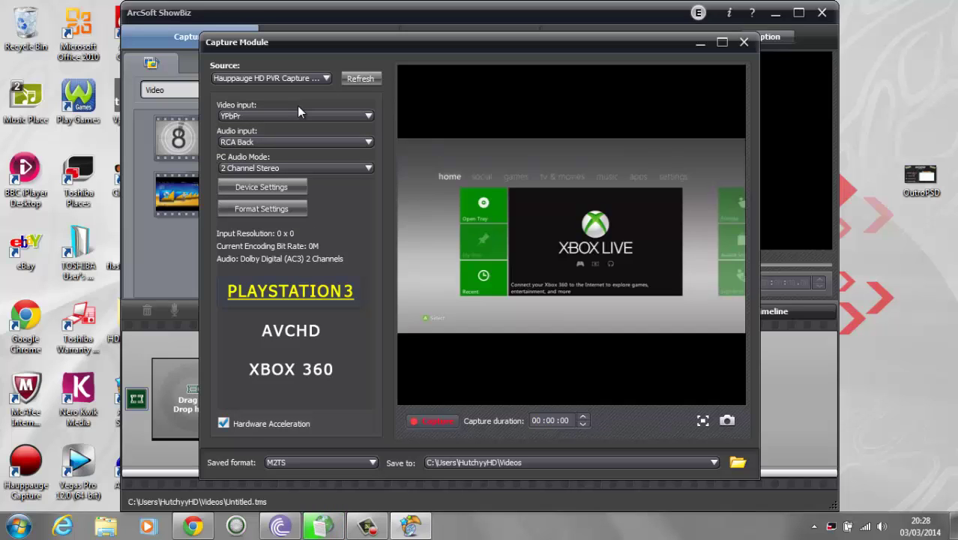
pyautogui.click(716, 42)
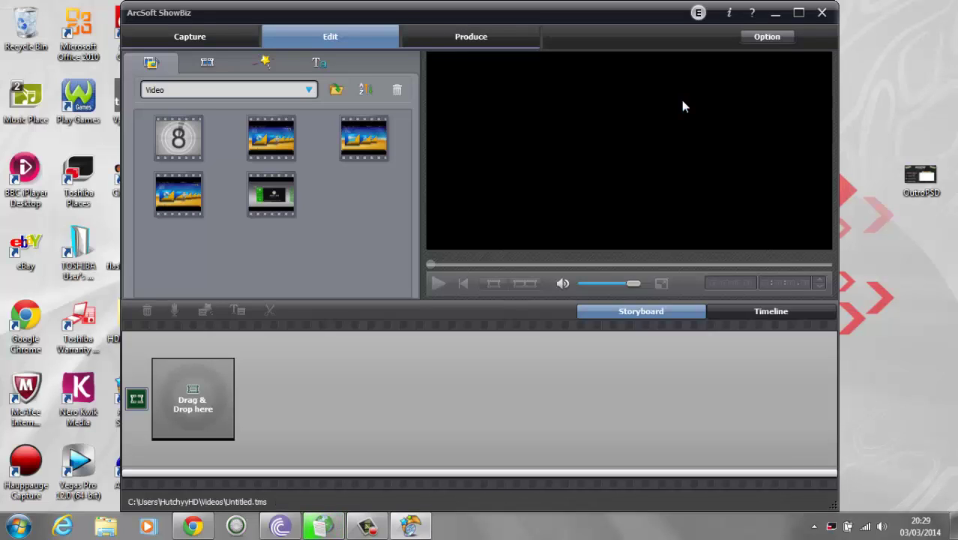
# - Minimize ShowBiz, browse to Downloads in Explorer, and open the jtag_xbdm archive
pyautogui.click(777, 13)
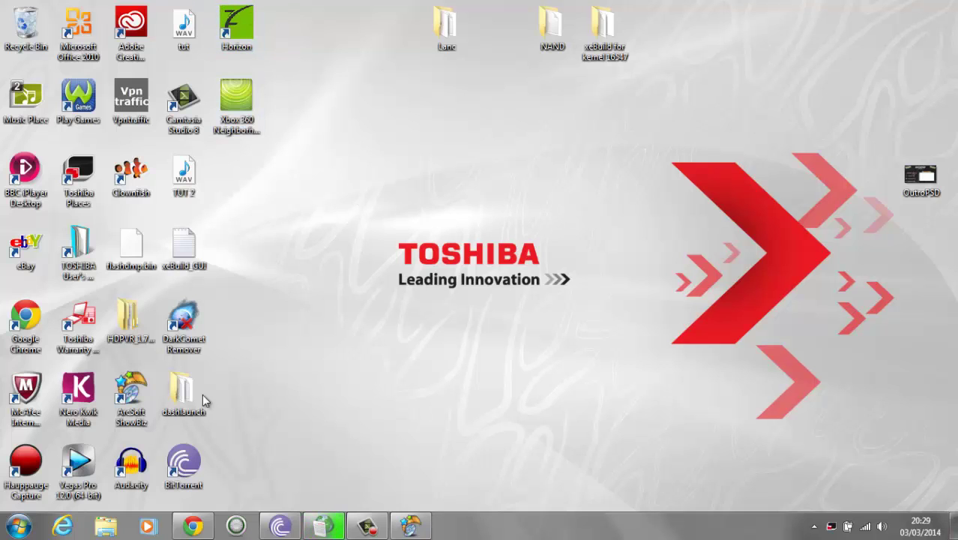
pyautogui.click(106, 525)
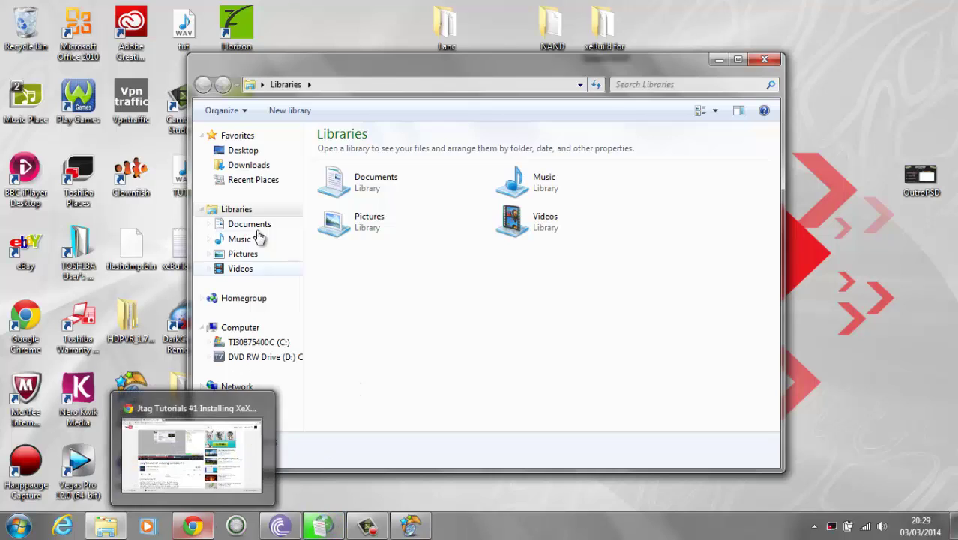
pyautogui.click(248, 165)
pyautogui.click(501, 255)
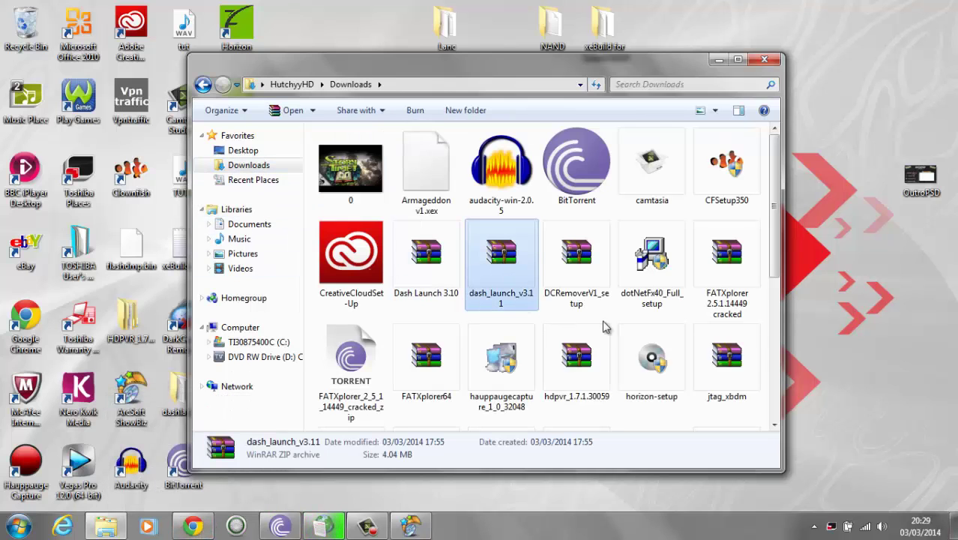
pyautogui.scroll(-2, 606, 327)
pyautogui.click(724, 204)
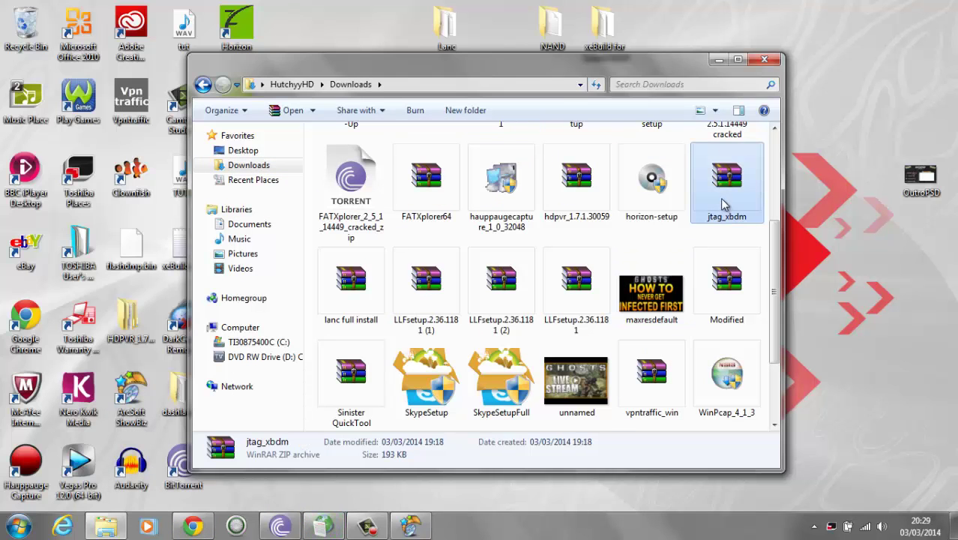
pyautogui.doubleClick(724, 204)
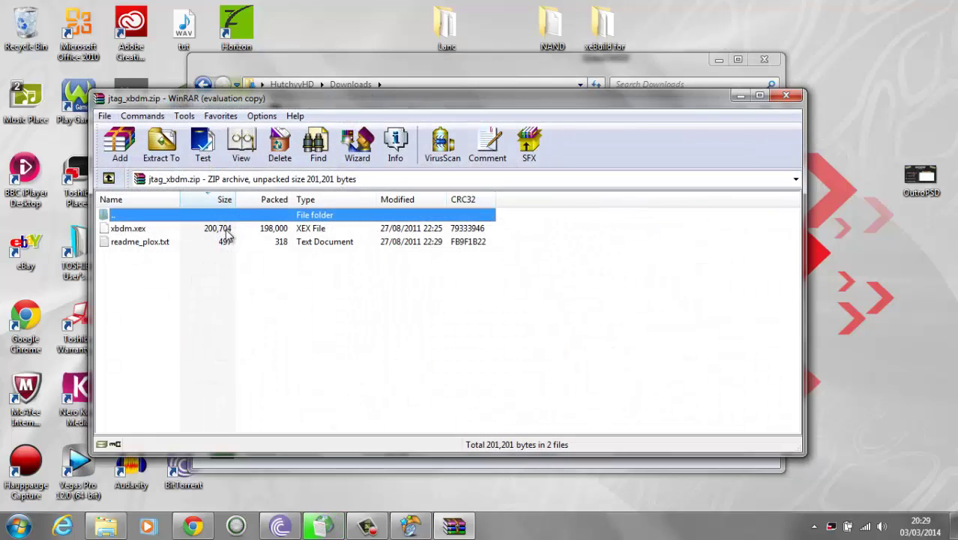
# - Look over xbdm.xex and readme_plox.txt in the archive, then close WinRAR
pyautogui.click(225, 231)
pyautogui.click(160, 231)
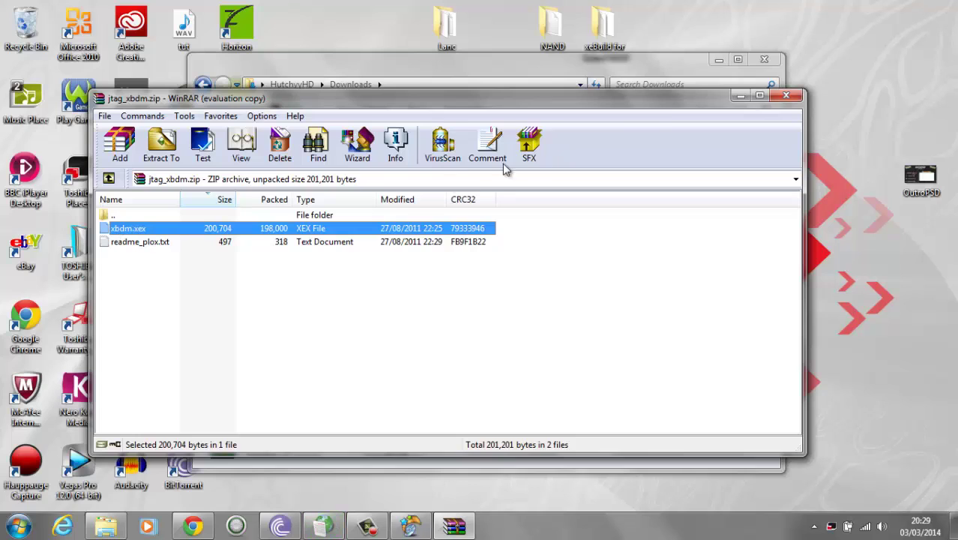
pyautogui.click(253, 260)
pyautogui.click(240, 242)
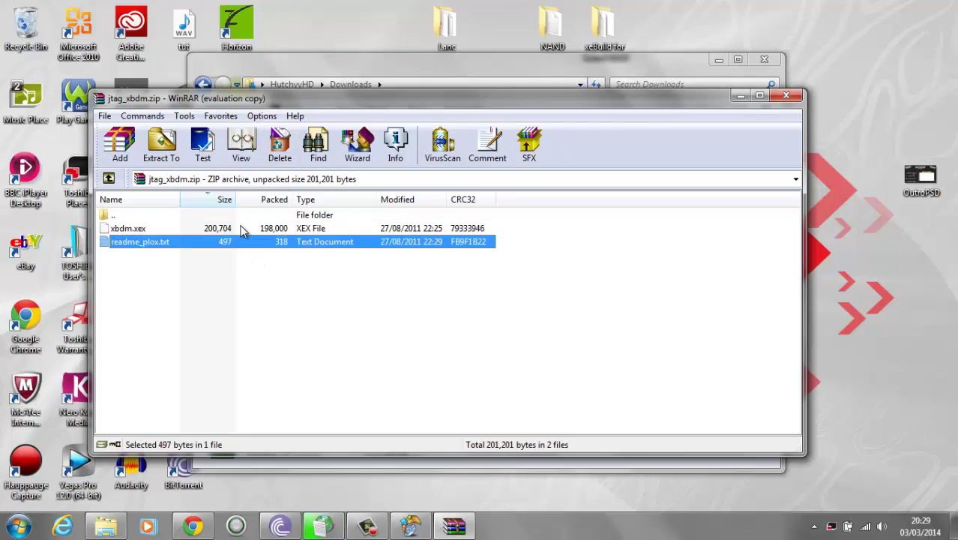
pyautogui.click(241, 230)
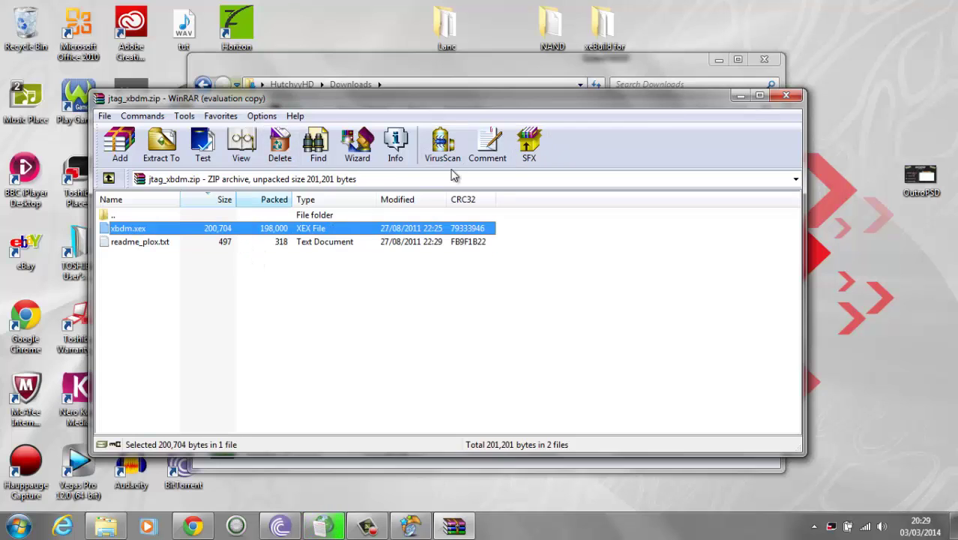
pyautogui.click(212, 243)
pyautogui.click(216, 228)
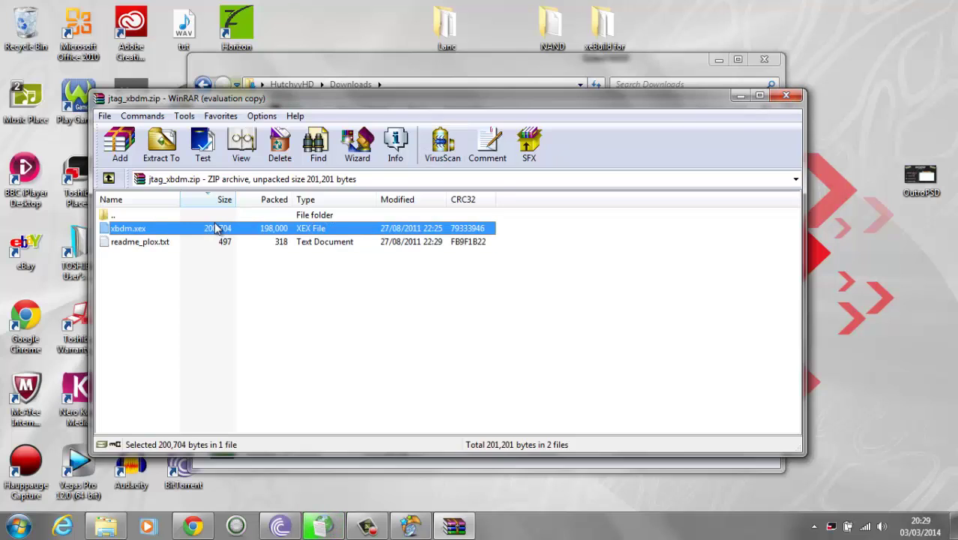
pyautogui.click(222, 243)
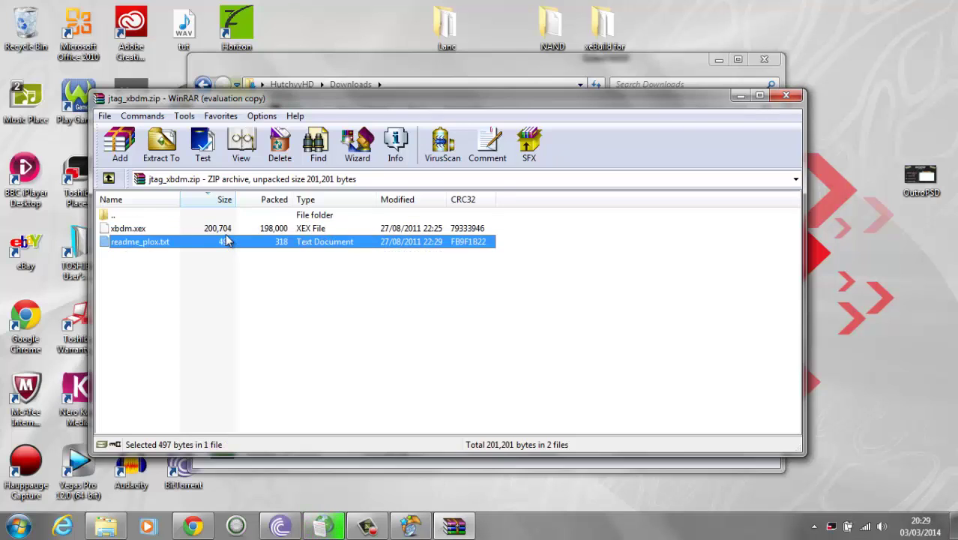
pyautogui.click(227, 234)
pyautogui.click(235, 241)
pyautogui.click(240, 231)
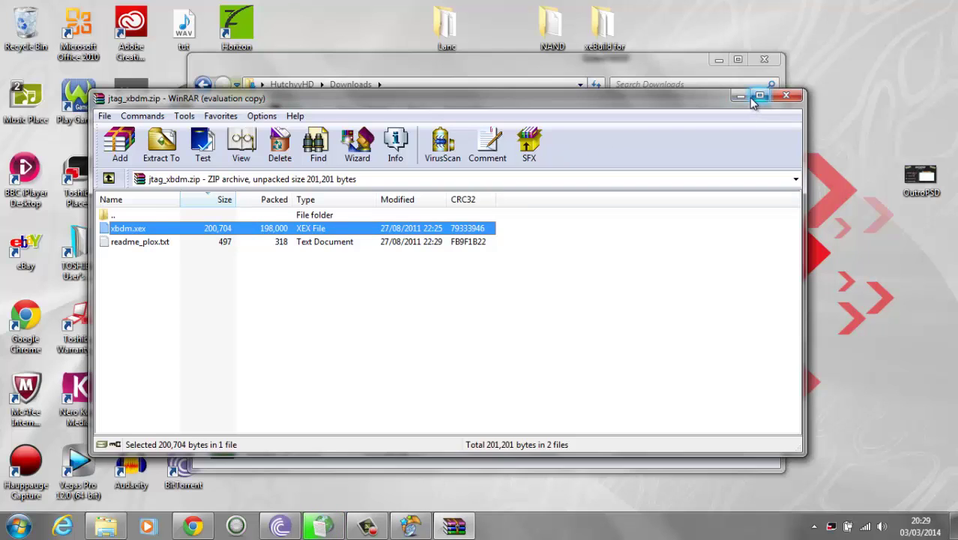
pyautogui.click(787, 95)
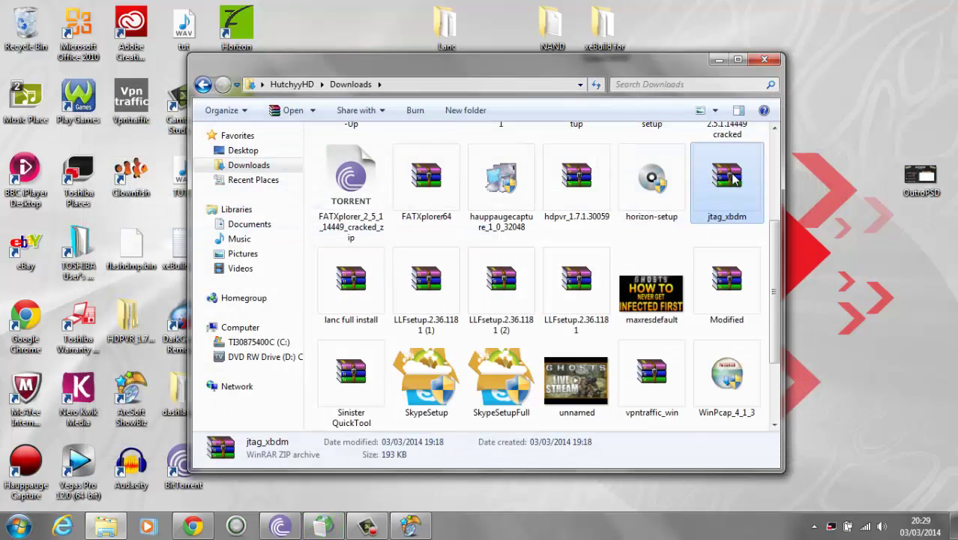
# - Delete the jtag_xbdm archive from the Downloads folder
pyautogui.press('Delete')
pyautogui.press('Return')
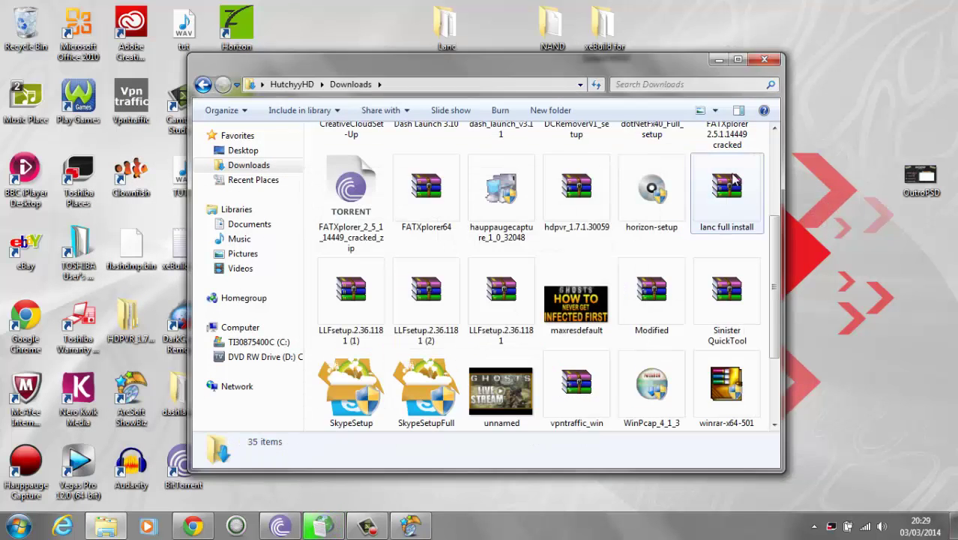
pyautogui.click(724, 176)
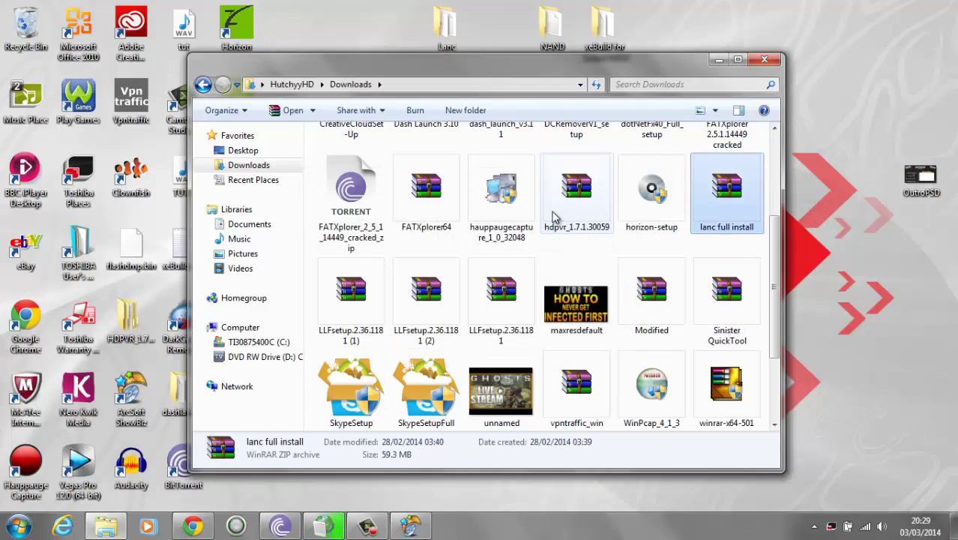
pyautogui.click(559, 215)
pyautogui.scroll(-1, 555, 215)
pyautogui.scroll(3, 554, 215)
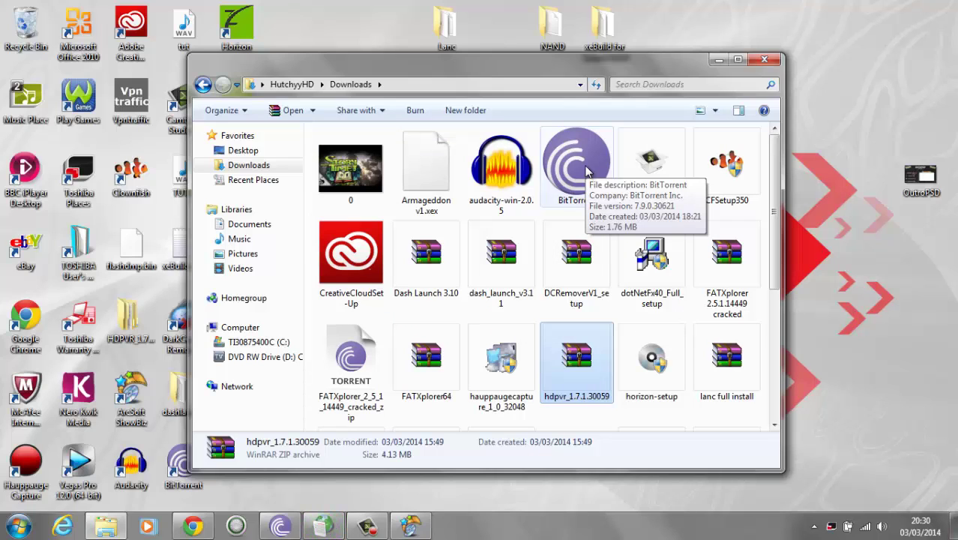
# - Move the selection down to the XeXMenu1.2 archive and open it
pyautogui.click(558, 266)
pyautogui.scroll(-3, 553, 283)
pyautogui.press('Down')
pyautogui.press('Right')
pyautogui.press('Return')
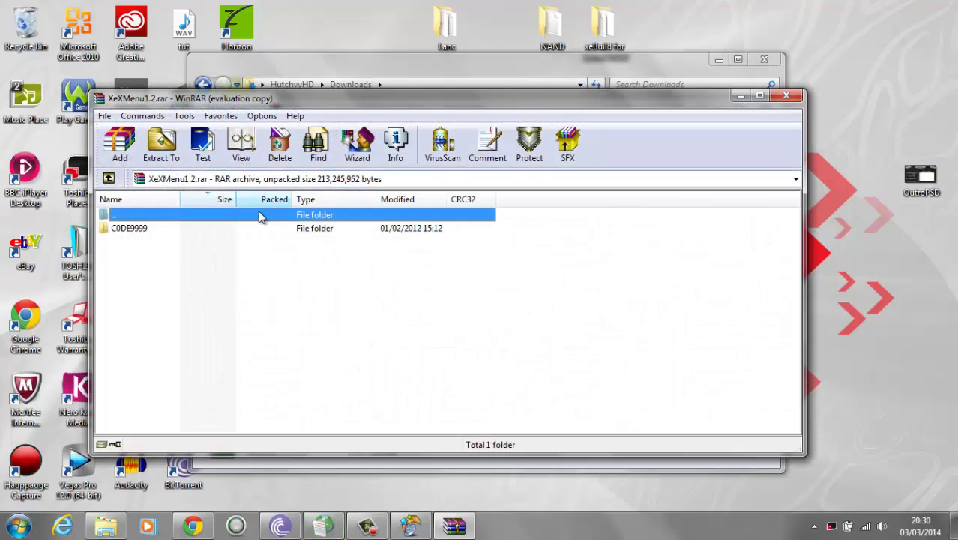
# - Drag C0DE9999 onto the desktop, then close WinRAR and the Downloads window
pyautogui.moveTo(245, 228); pyautogui.dragTo(839, 77)
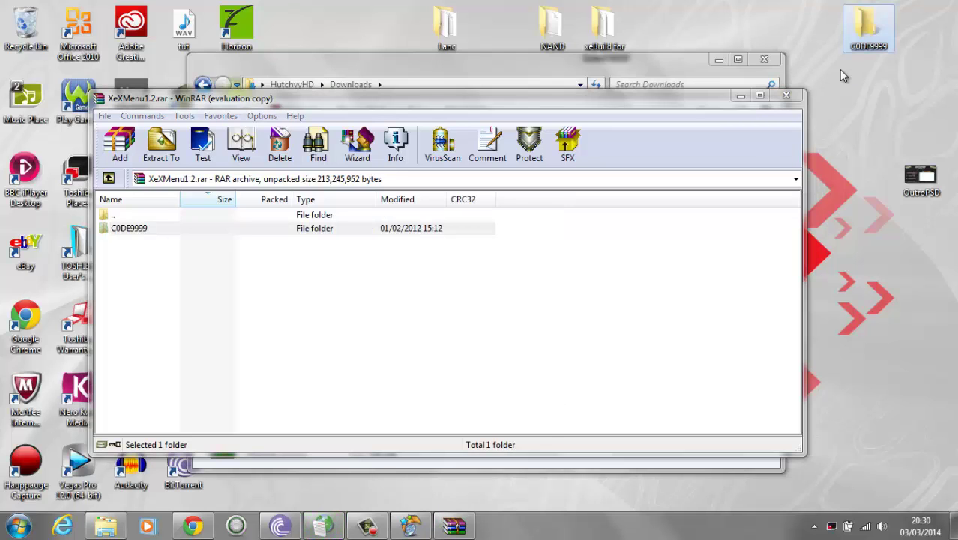
pyautogui.click(795, 98)
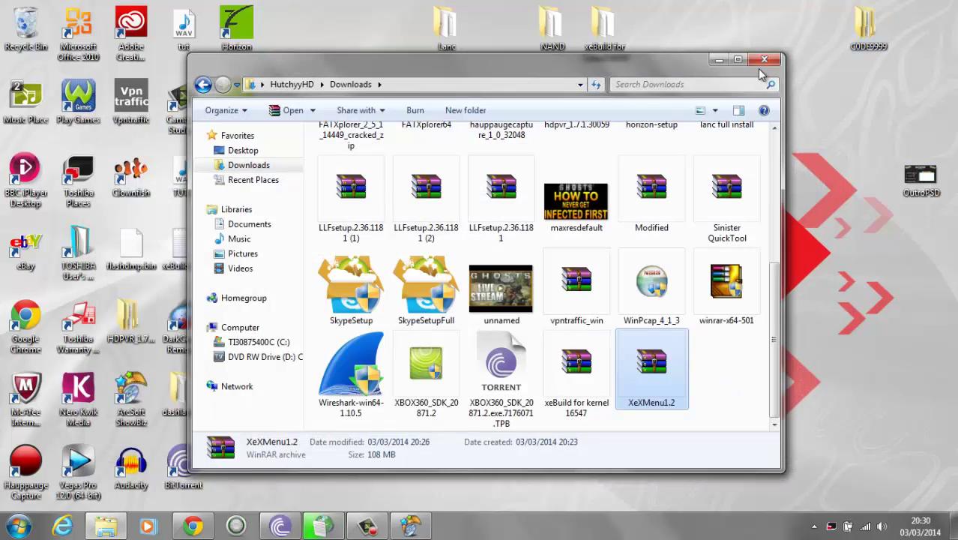
pyautogui.click(761, 60)
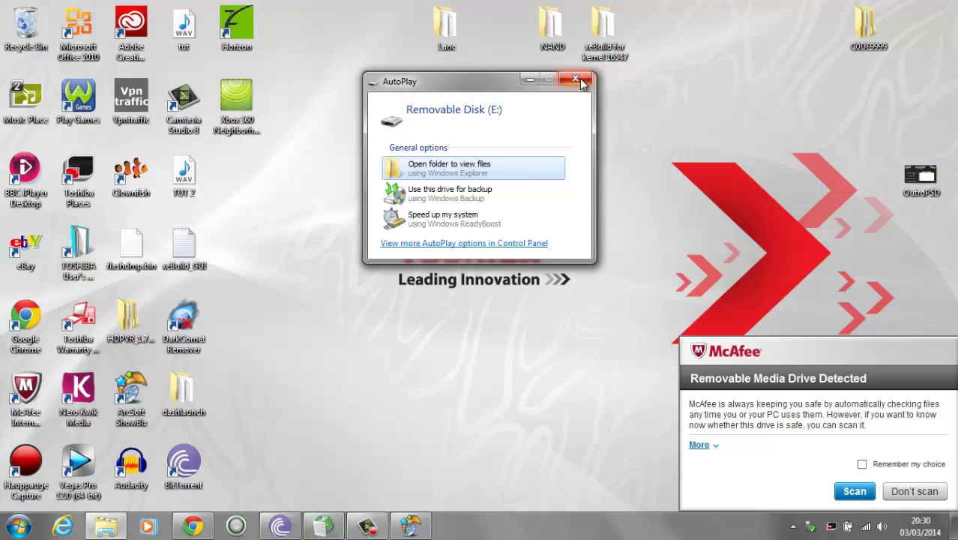
# - Close the AutoPlay dialog for Removable Disk (E:)
pyautogui.click(577, 79)
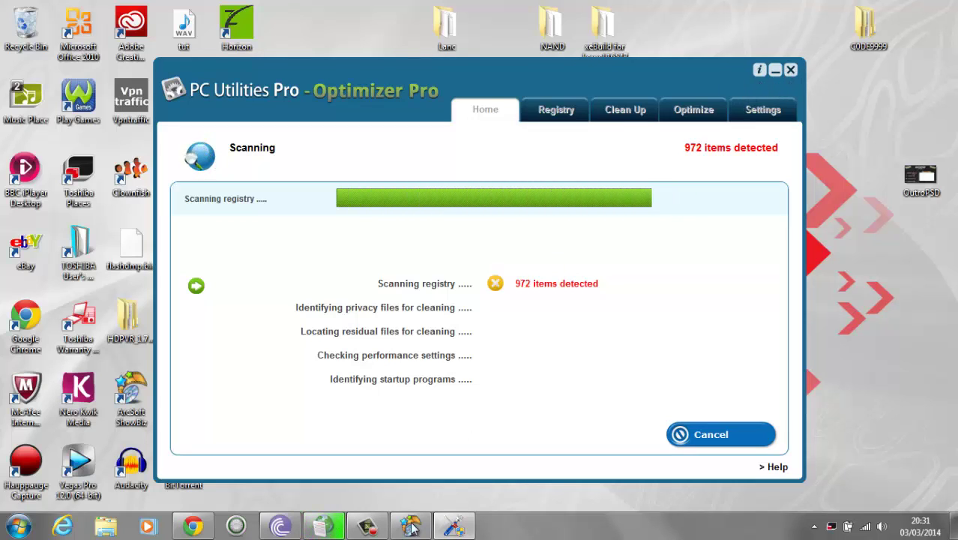
# - Cancel the PC Utilities Pro scan, quit its registration prompt, and exit the program
pyautogui.rightClick(453, 526)
pyautogui.click(673, 438)
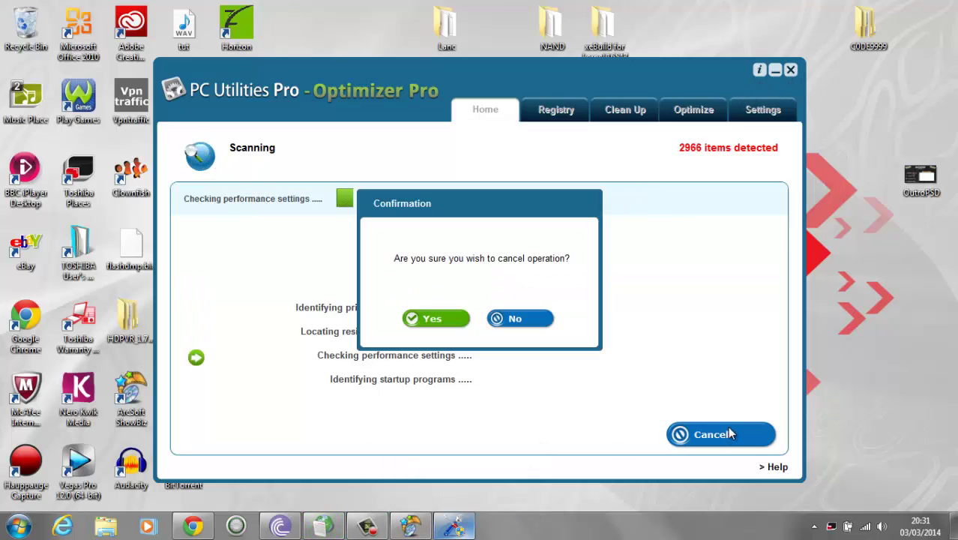
pyautogui.click(429, 318)
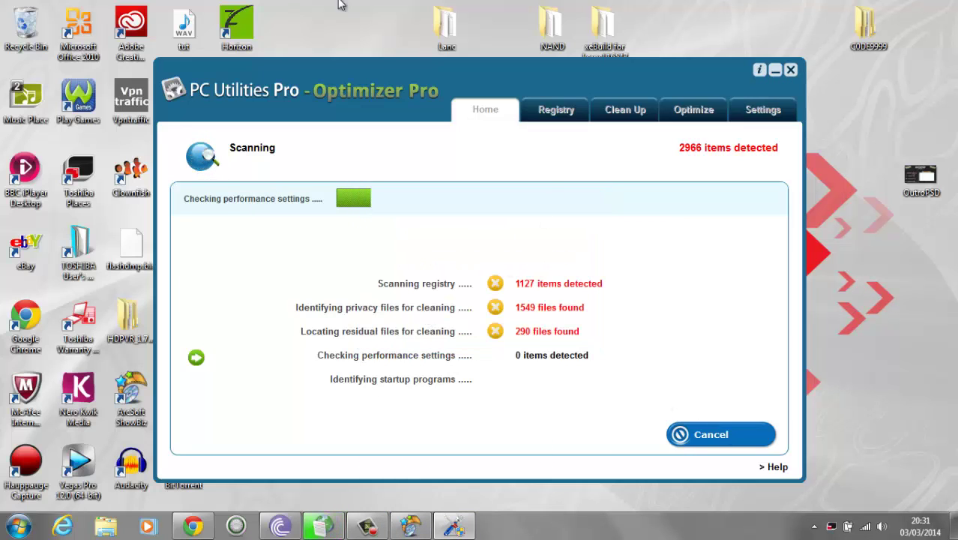
pyautogui.click(790, 70)
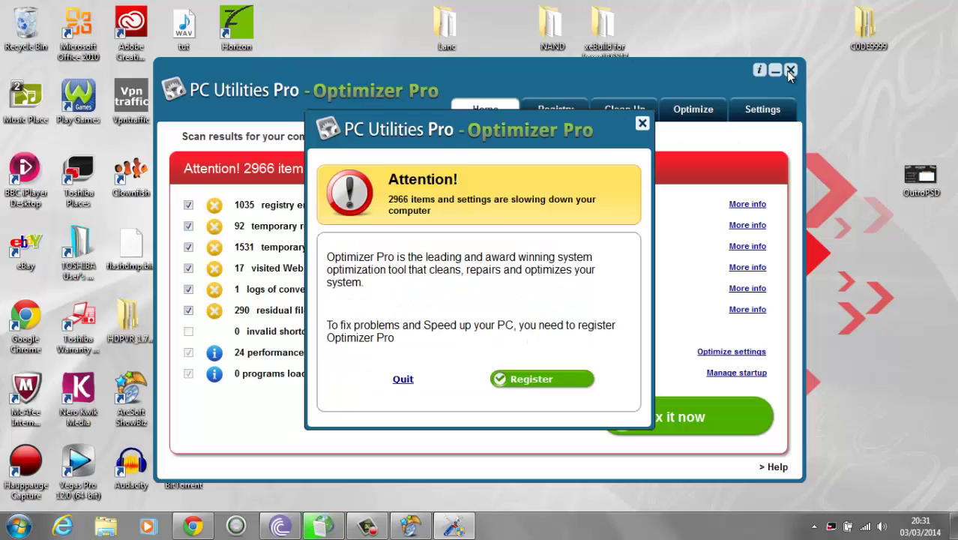
pyautogui.click(406, 380)
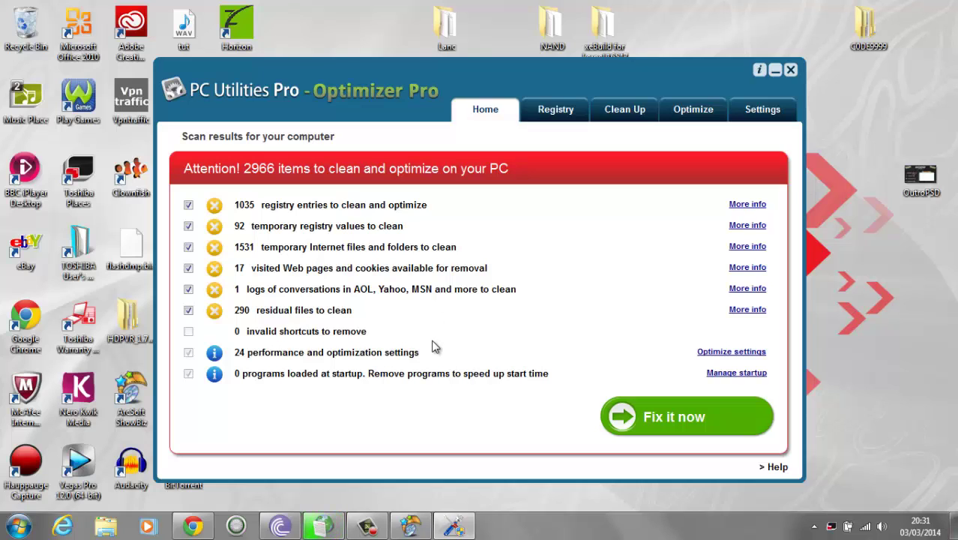
pyautogui.hotkey('alt', 'F4')
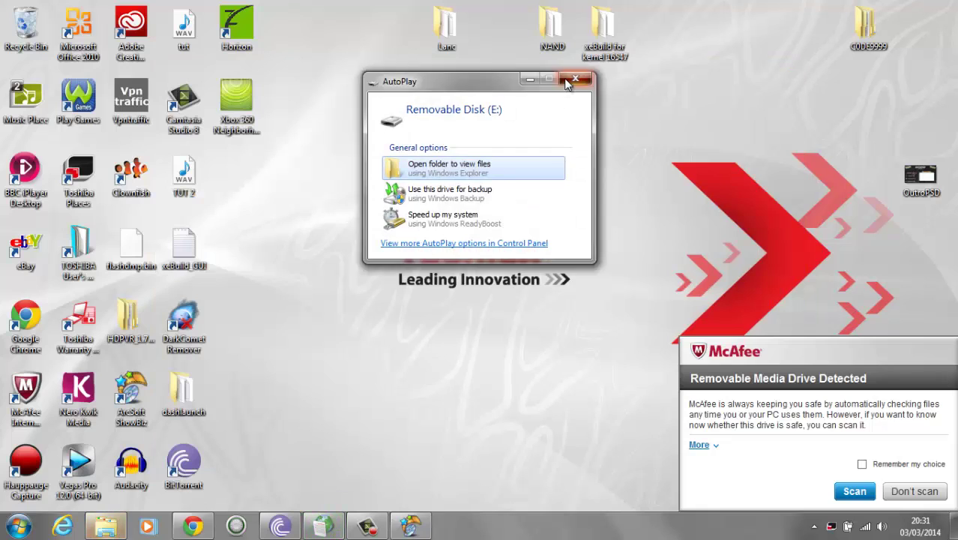
# - Close the AutoPlay and McAfee removable-media popups, then launch Horizon from the desktop
pyautogui.click(575, 79)
pyautogui.click(940, 496)
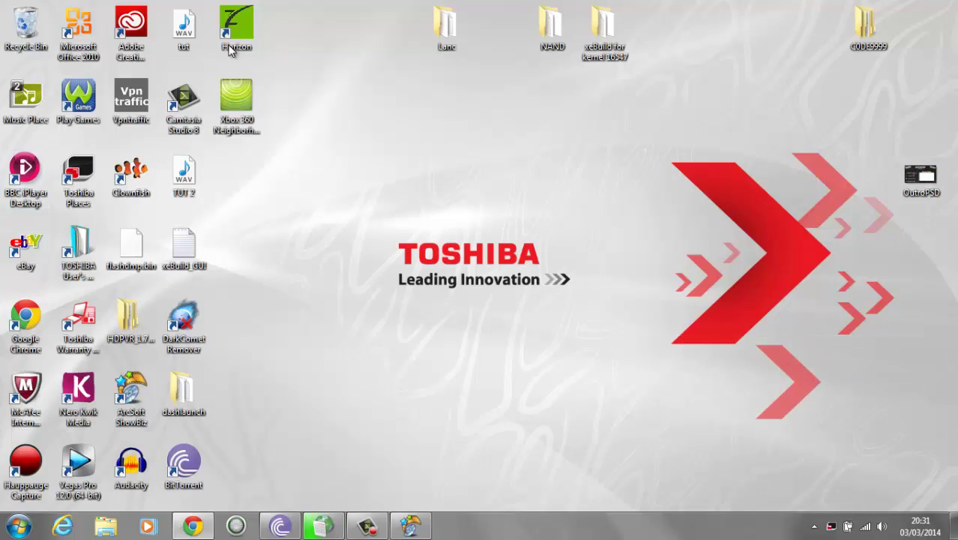
pyautogui.doubleClick(252, 37)
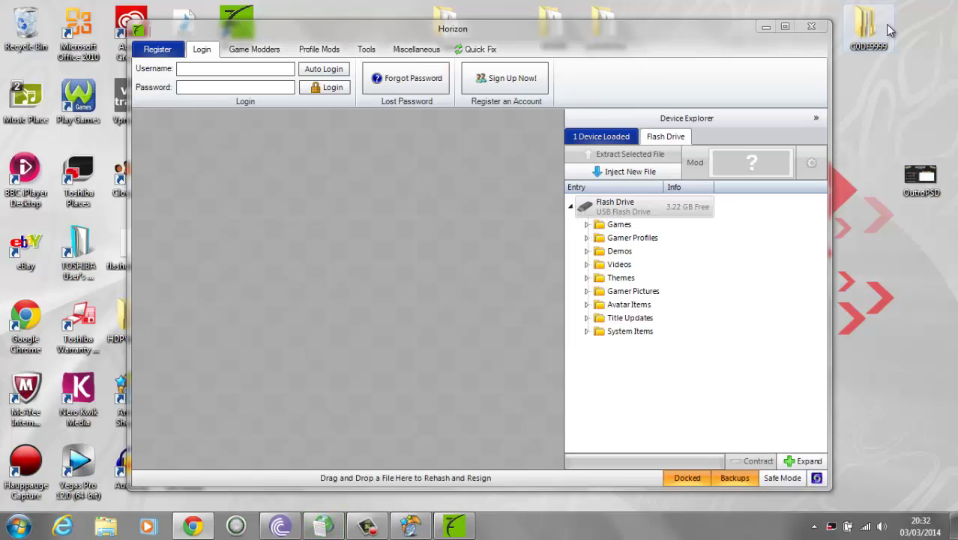
# - Load C0DE99990F586558 from C0DE9999\00080000 into Horizon
pyautogui.doubleClick(856, 27)
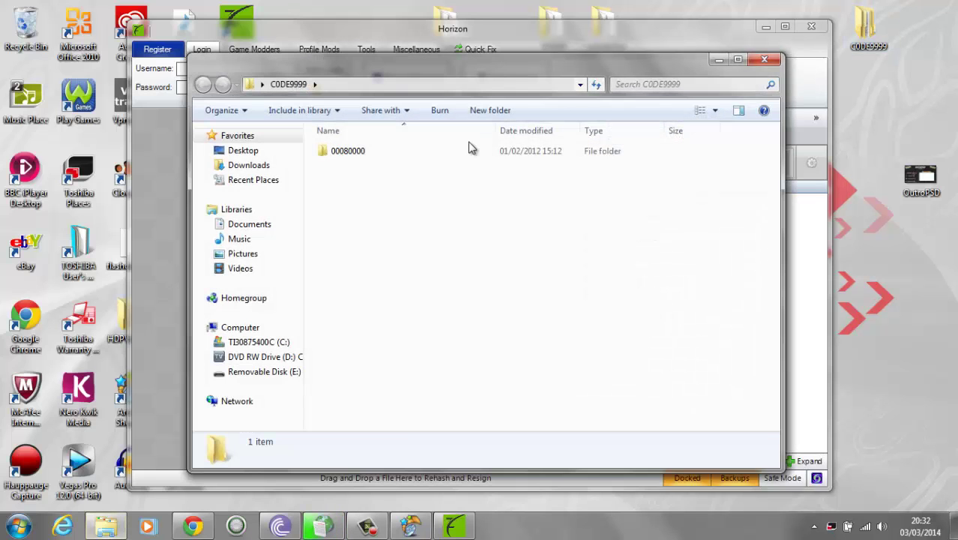
pyautogui.doubleClick(462, 148)
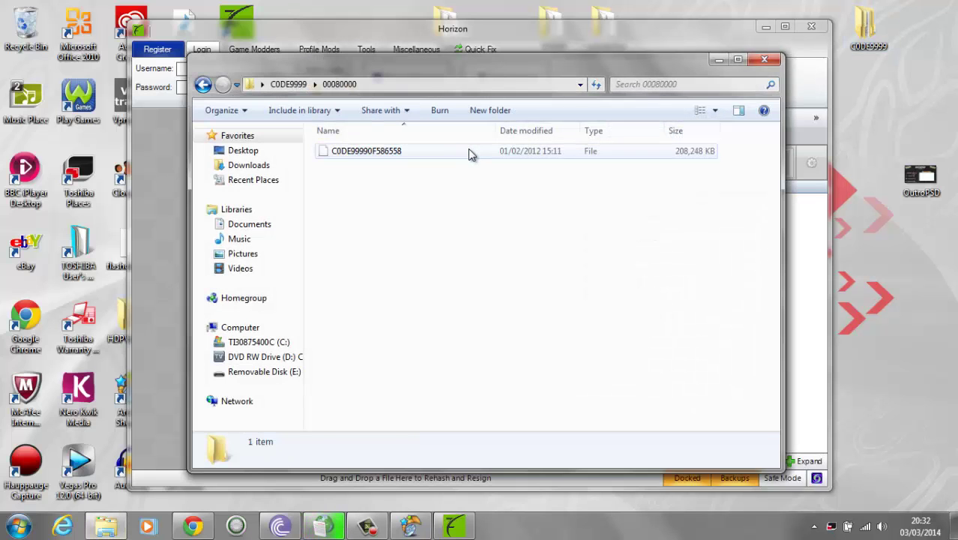
pyautogui.click(468, 149)
pyautogui.moveTo(384, 152); pyautogui.dragTo(171, 247)
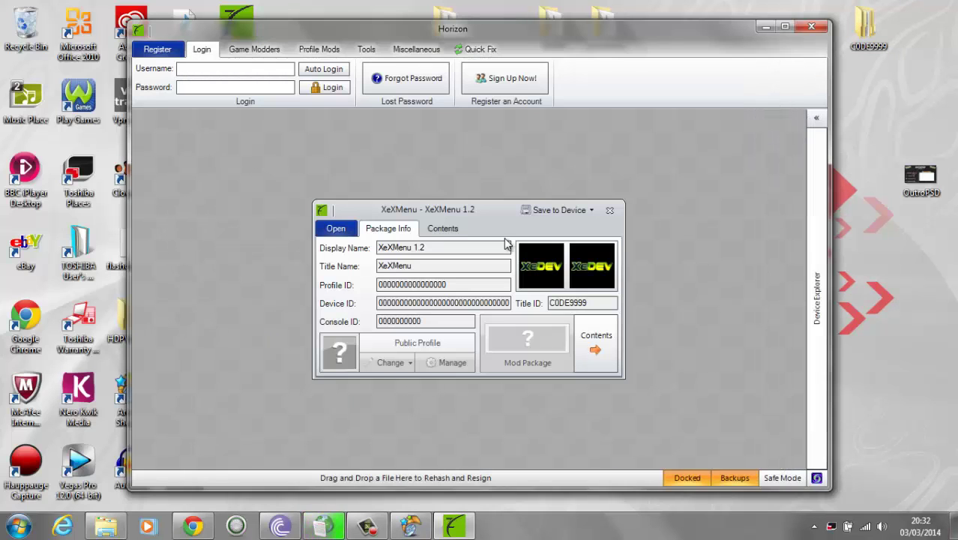
# - Save the XeXMenu 1.2 package to the Flash Drive and confirm the completed transfer
pyautogui.click(590, 207)
pyautogui.click(580, 224)
pyautogui.click(811, 199)
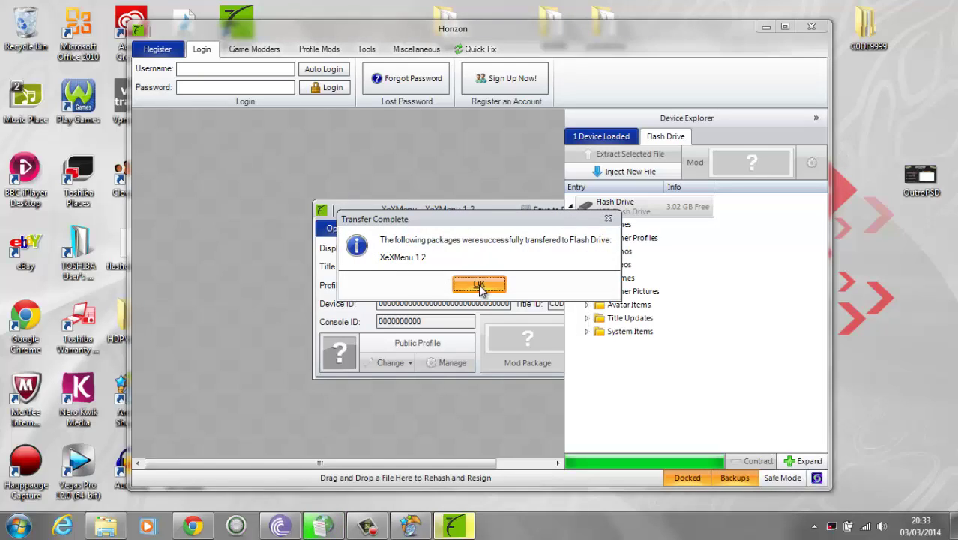
pyautogui.click(479, 286)
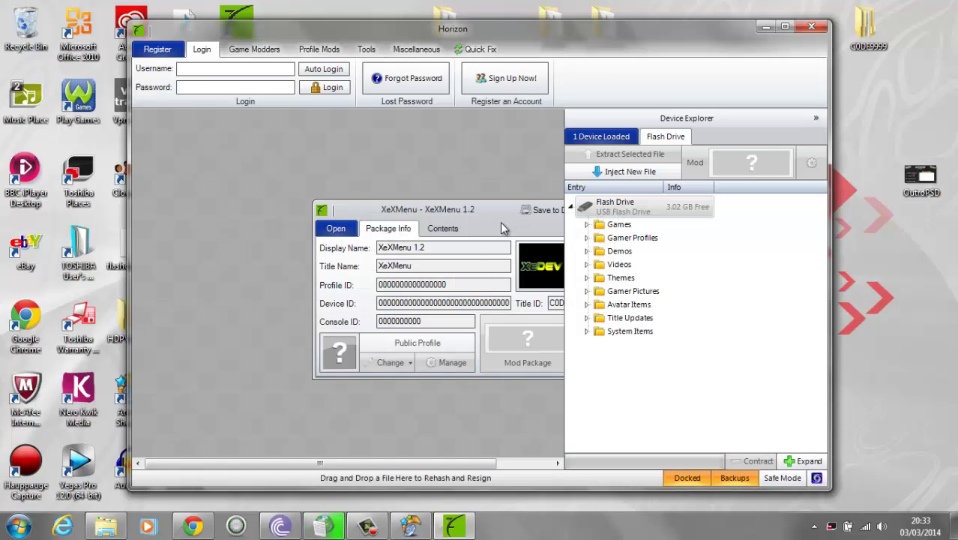
# - Close Horizon and safely eject the Cruzer Blade flash drive from the notification tray
pyautogui.click(805, 30)
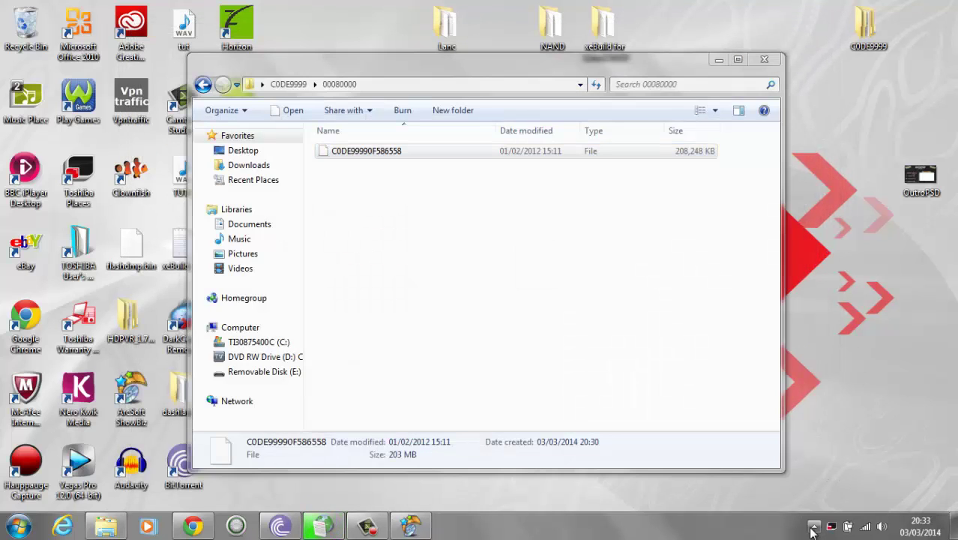
pyautogui.click(814, 527)
pyautogui.click(815, 528)
pyautogui.click(814, 527)
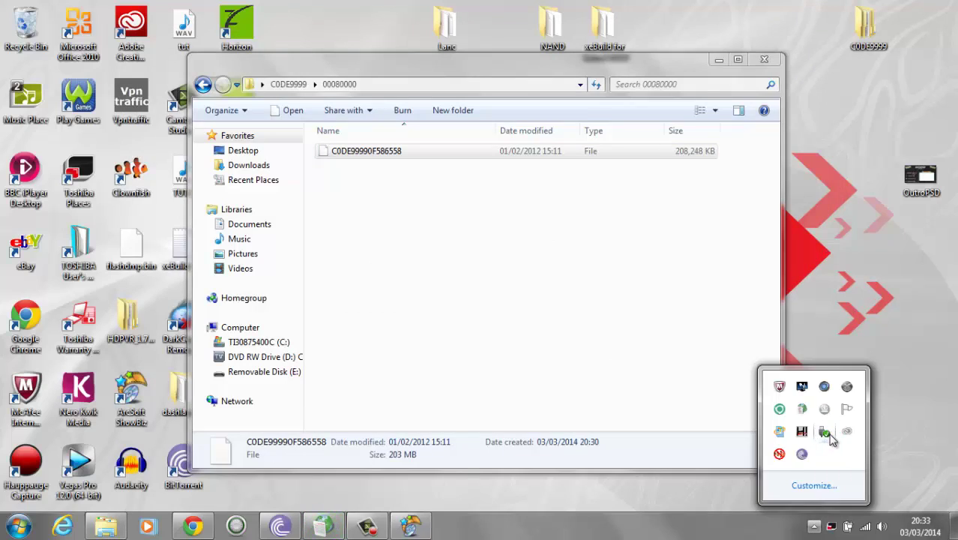
pyautogui.click(824, 432)
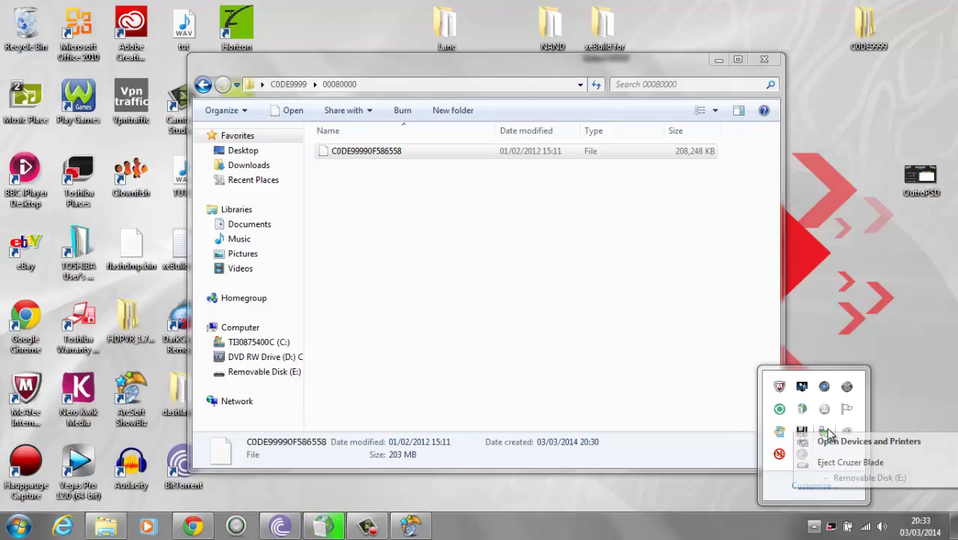
pyautogui.click(848, 463)
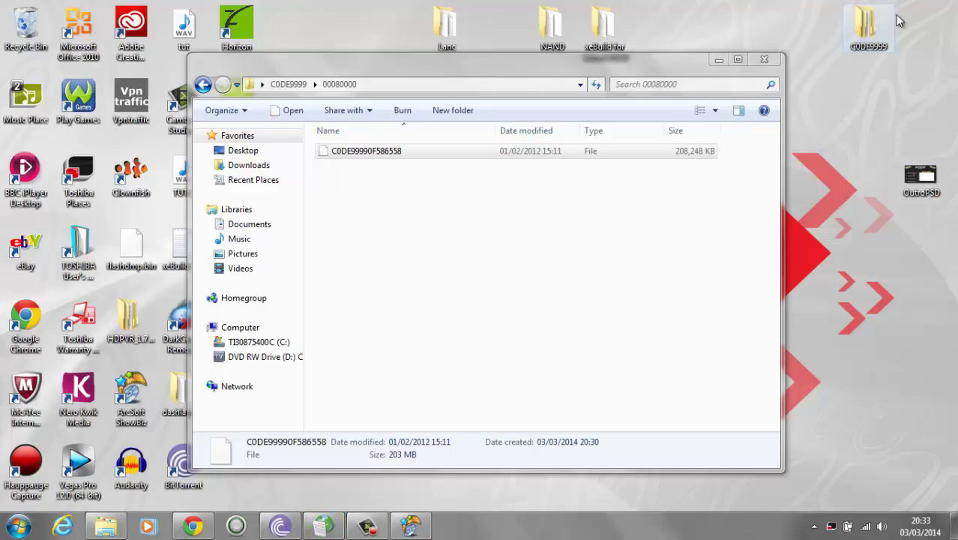
# - Close the 00080000 folder window and show ShowBiz's Capture Module preview maximized
pyautogui.click(764, 58)
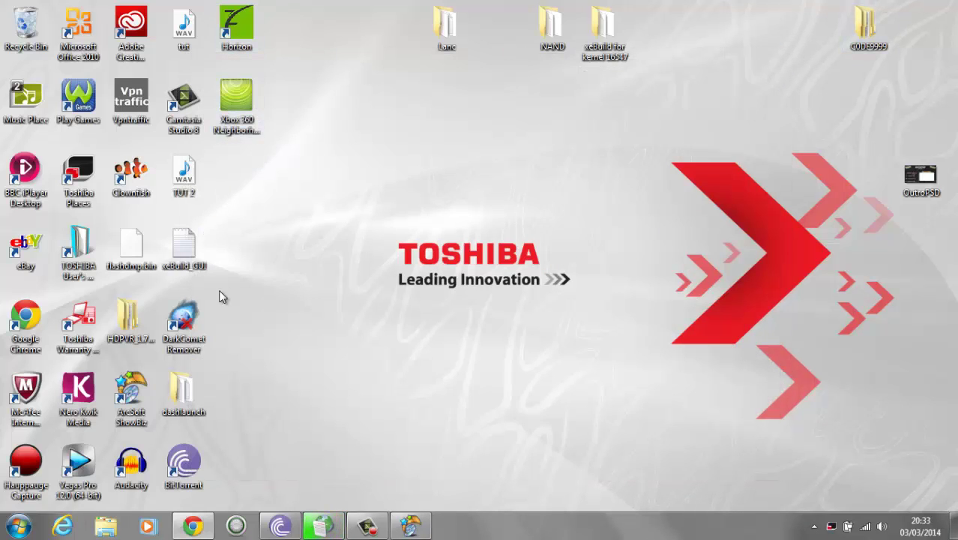
pyautogui.click(410, 525)
pyautogui.click(227, 33)
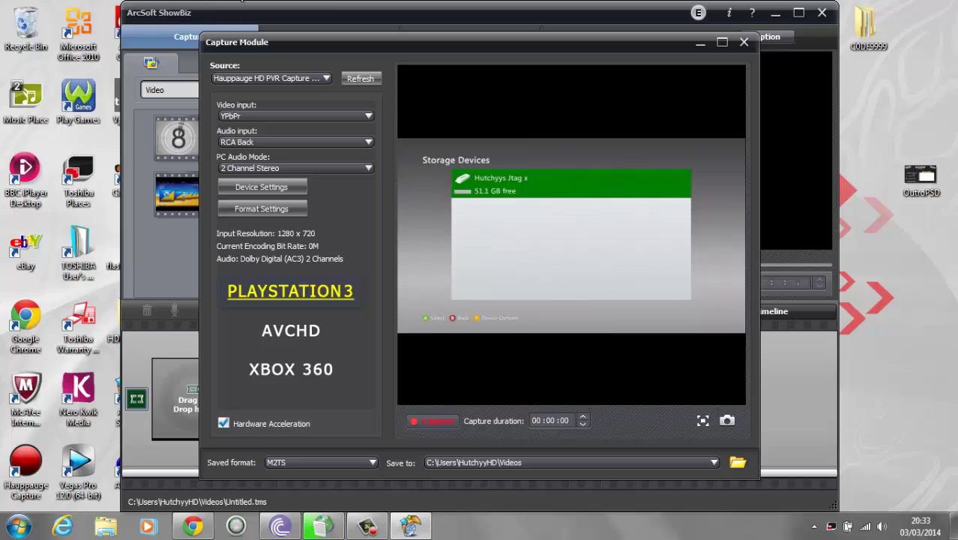
pyautogui.click(724, 39)
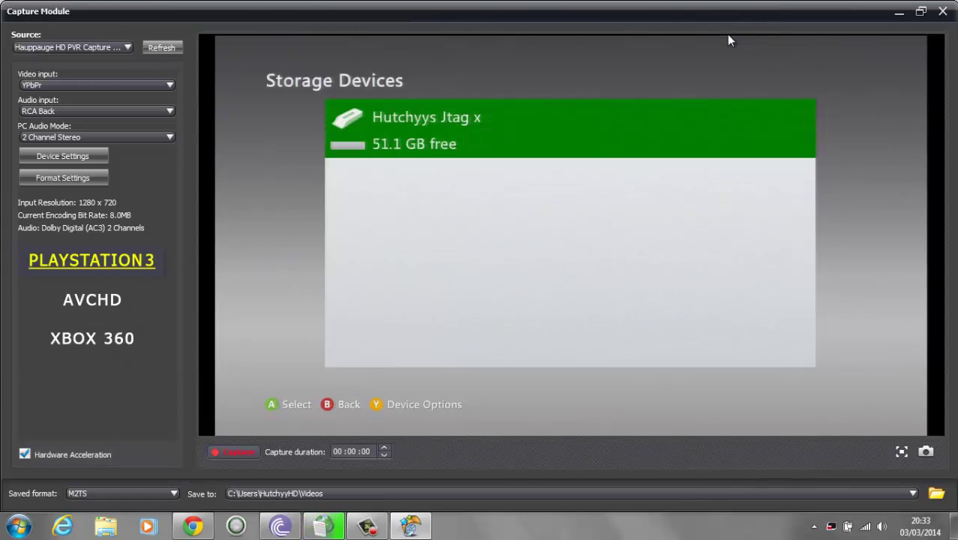